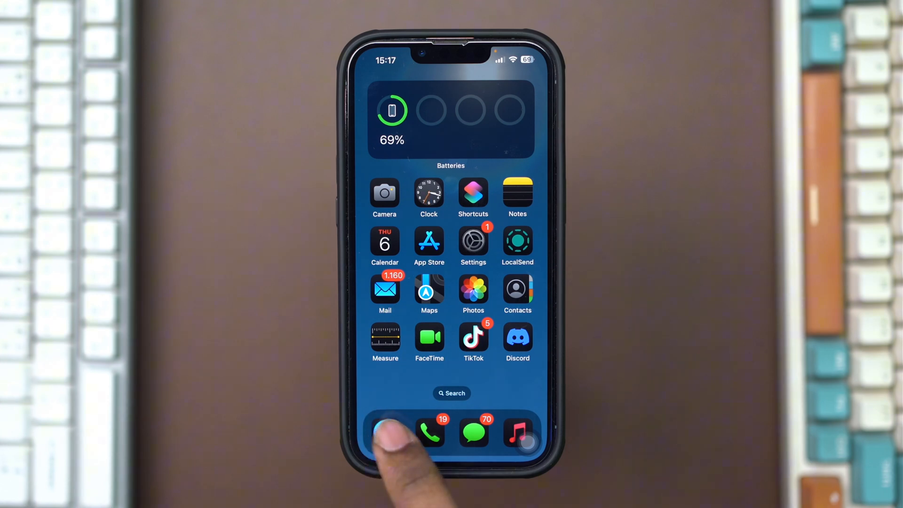
Focus Safari's syosetu.com address bar, then swipe Safari away to return to the home screen
left_click(387, 434)
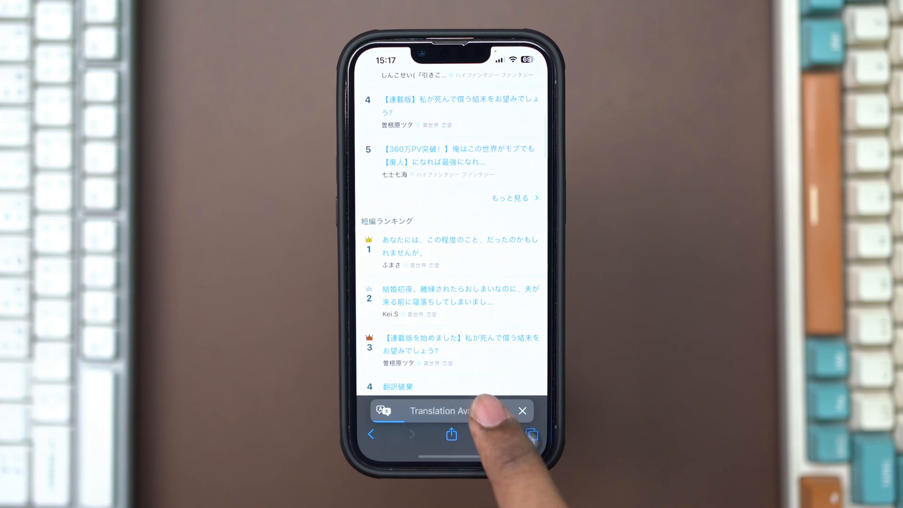
left_click(466, 411)
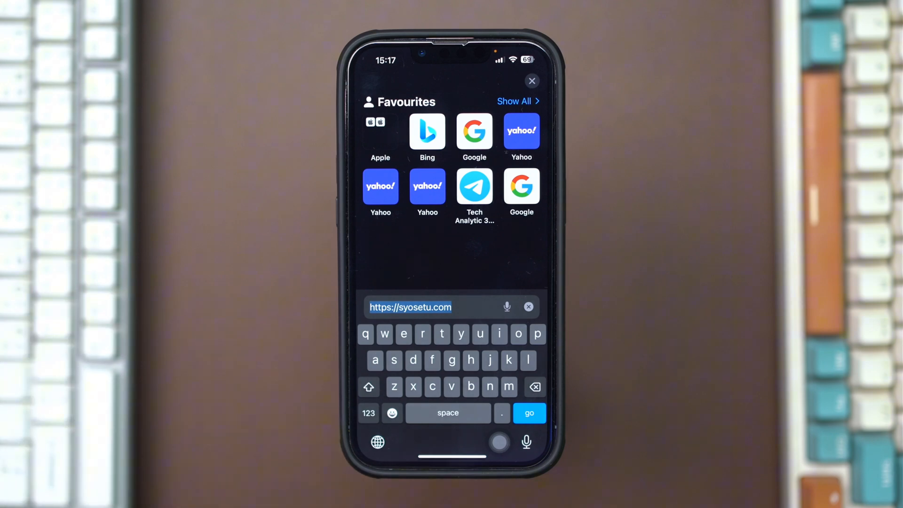
left_click(452, 307)
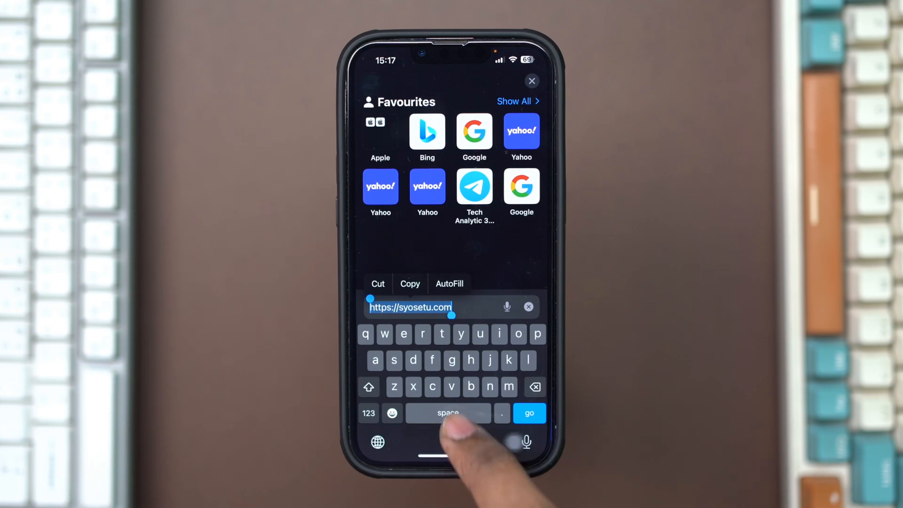
left_click_drag(452, 455, 452, 282)
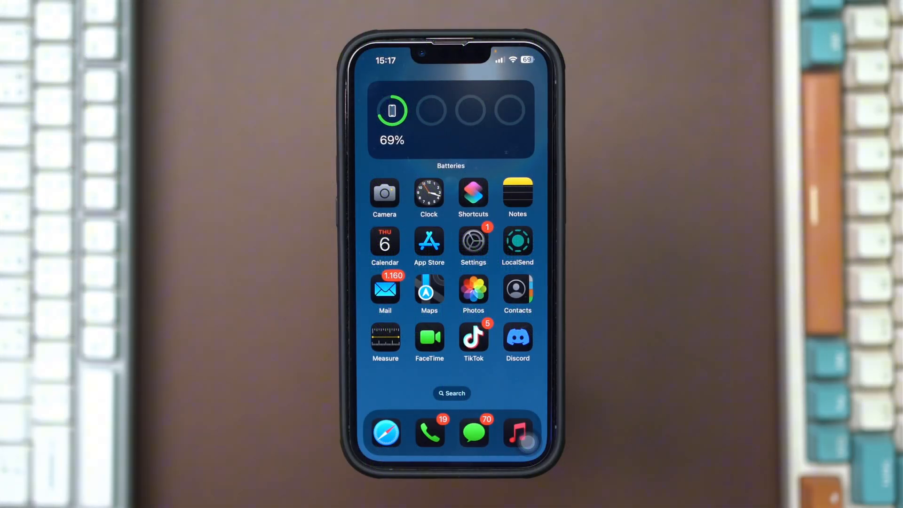
Reach Settings > Apps > Safari and bring up Clear History and Website Data with Today selected
left_click(474, 243)
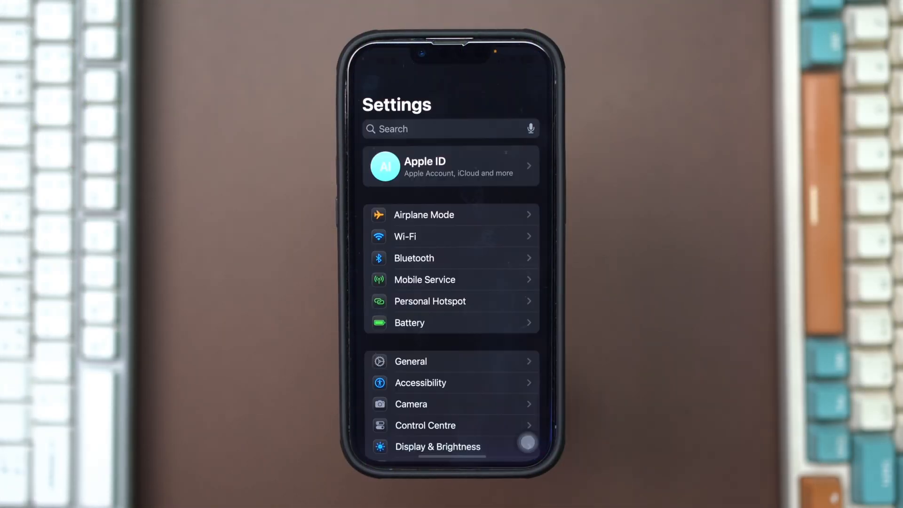
scroll(452, 353, "down", 8)
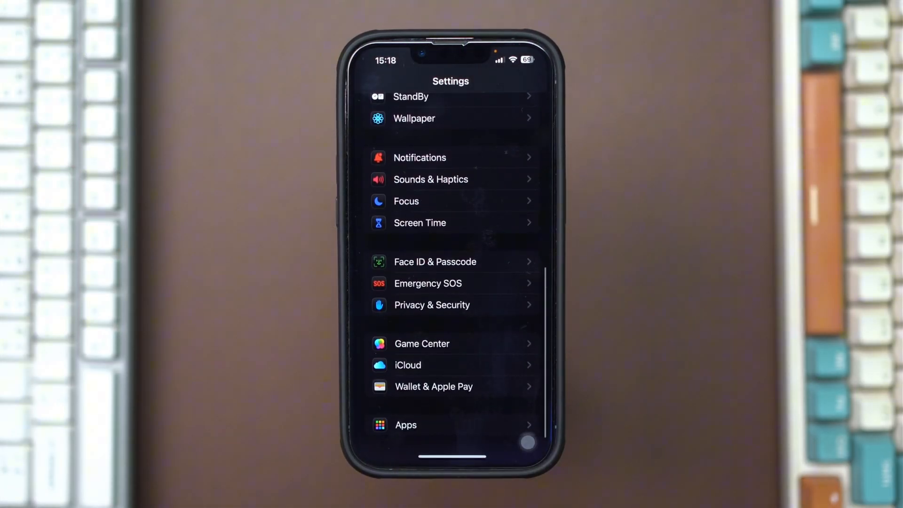
left_click(452, 425)
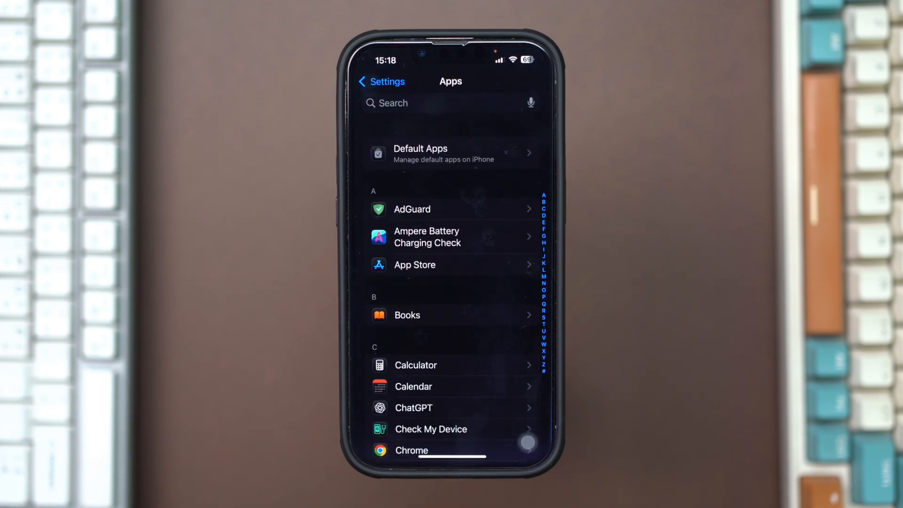
scroll(452, 353, "down", 10)
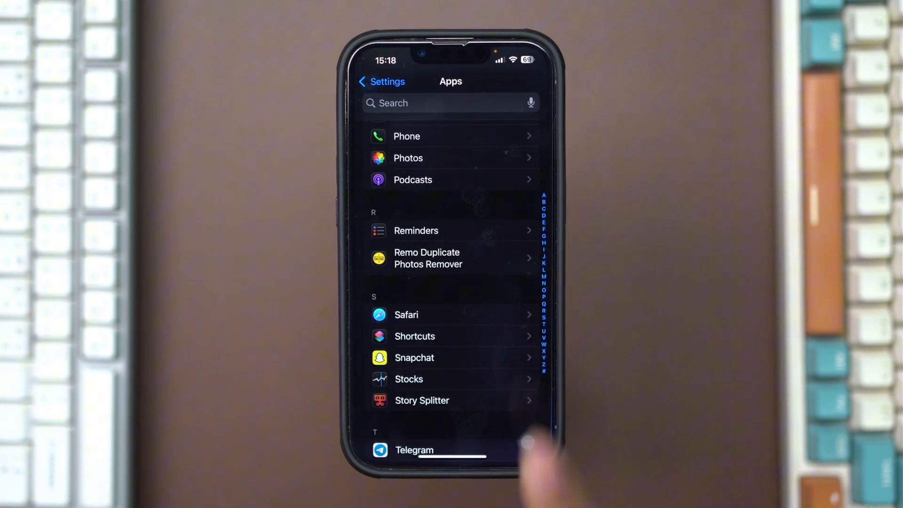
left_click(452, 315)
scroll(452, 353, "down", 10)
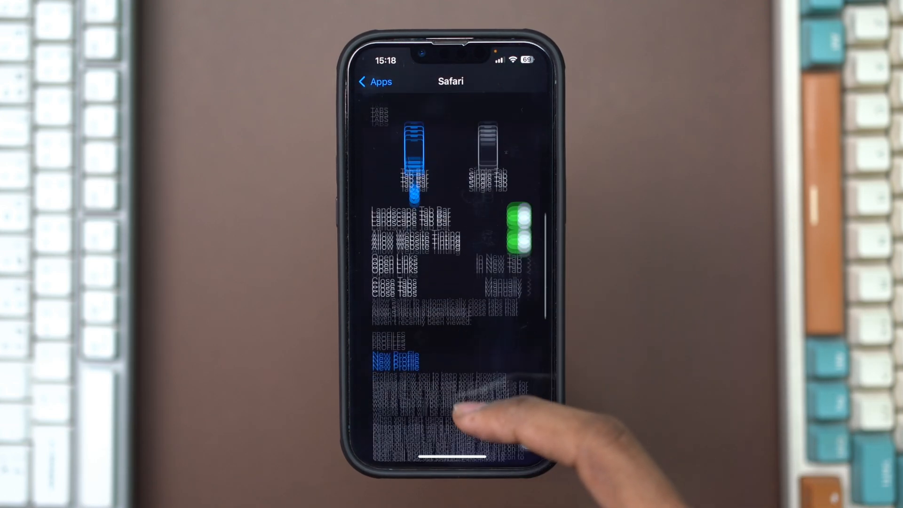
scroll(452, 353, "down", 10)
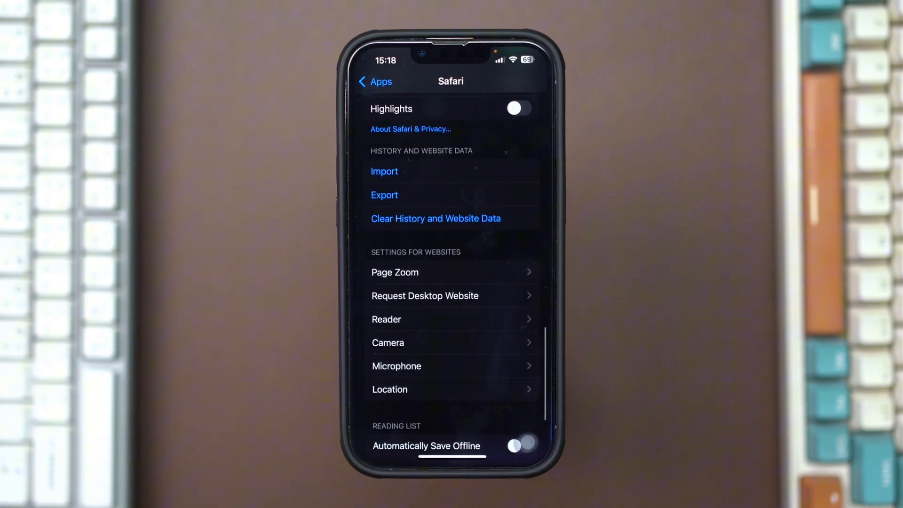
left_click(451, 218)
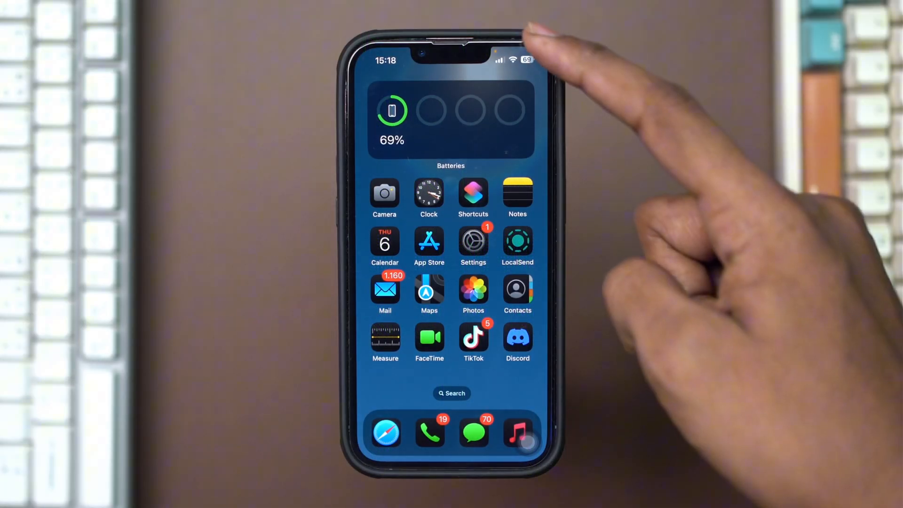
From Control Center's expanded network tile, cycle Airplane Mode on and back off
left_click_drag(533, 46, 522, 212)
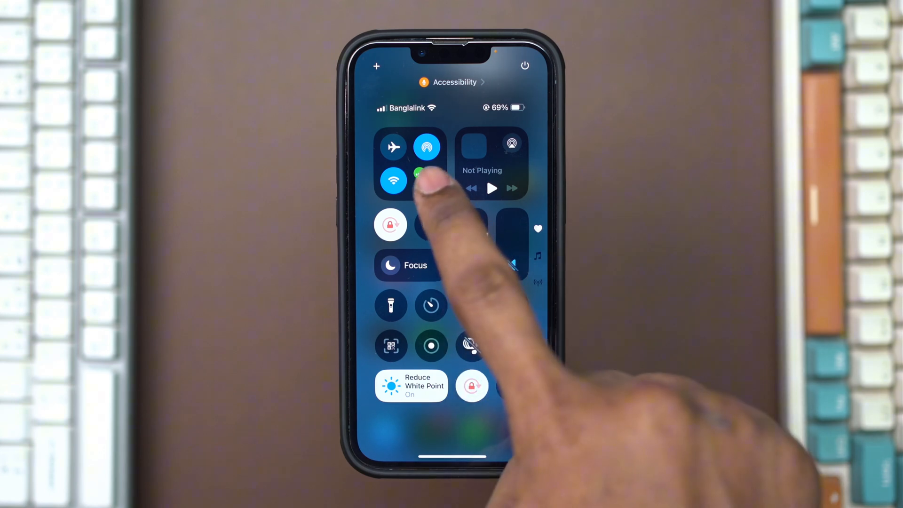
left_click(428, 180)
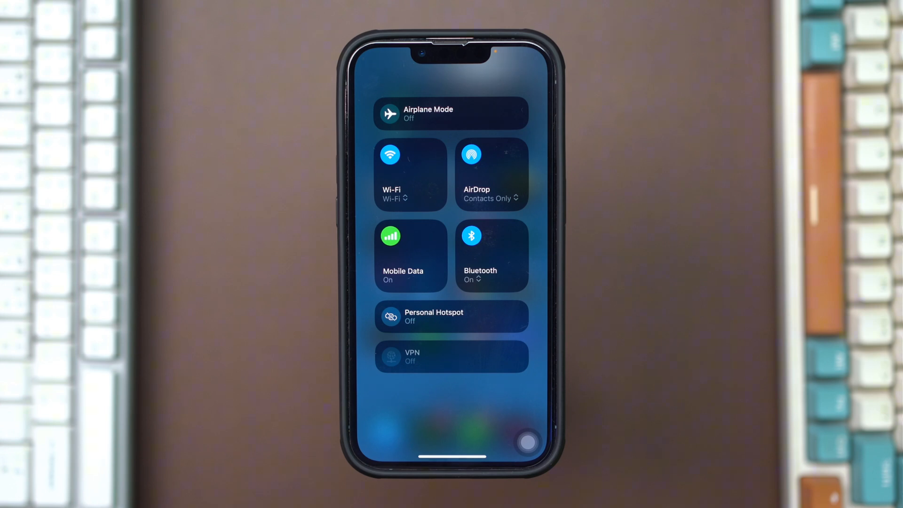
left_click(390, 114)
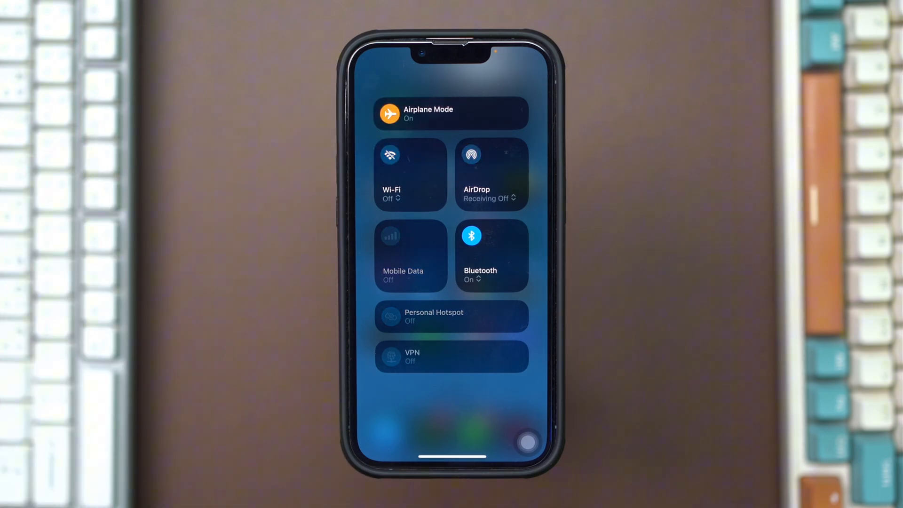
left_click(390, 113)
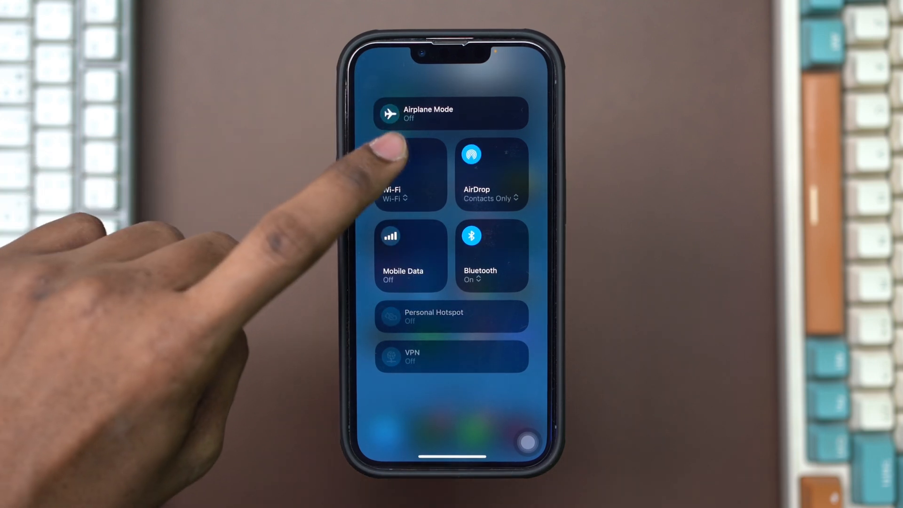
Toggle Wi-Fi off, turn Mobile Data on, and turn Wi-Fi back on
left_click(390, 156)
left_click(390, 236)
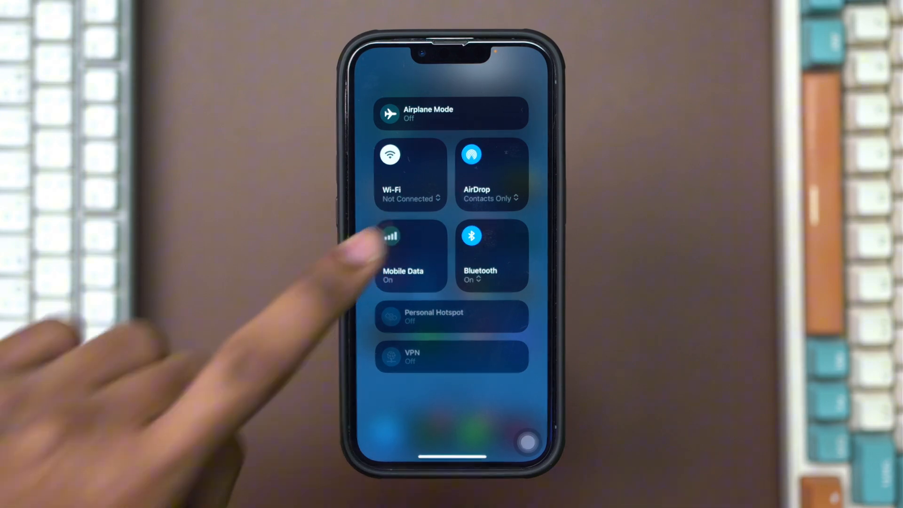
left_click(390, 156)
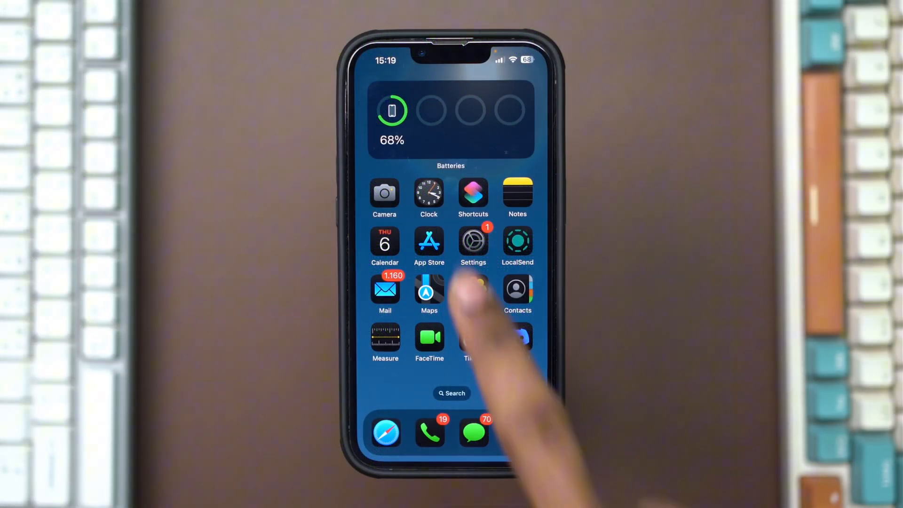
Reach Settings > General > VPN & Device Management showing VPN Not Connected
left_click(472, 244)
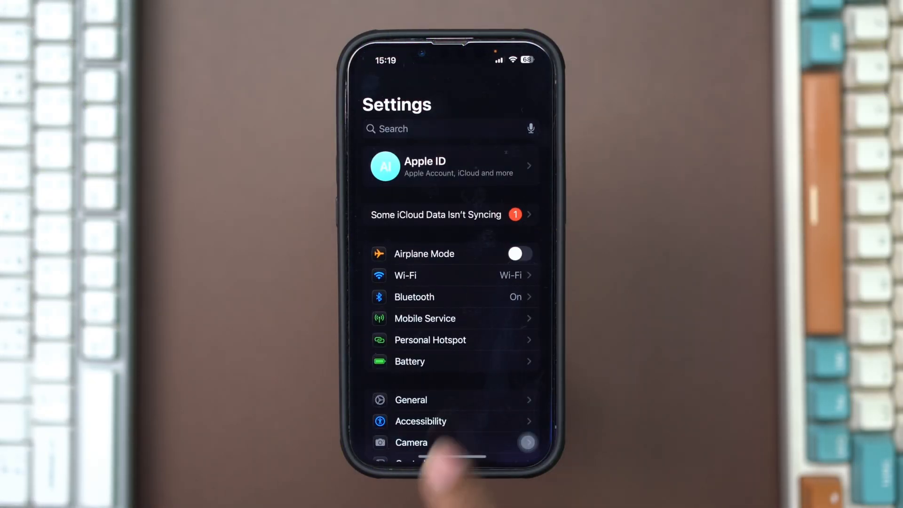
left_click(452, 399)
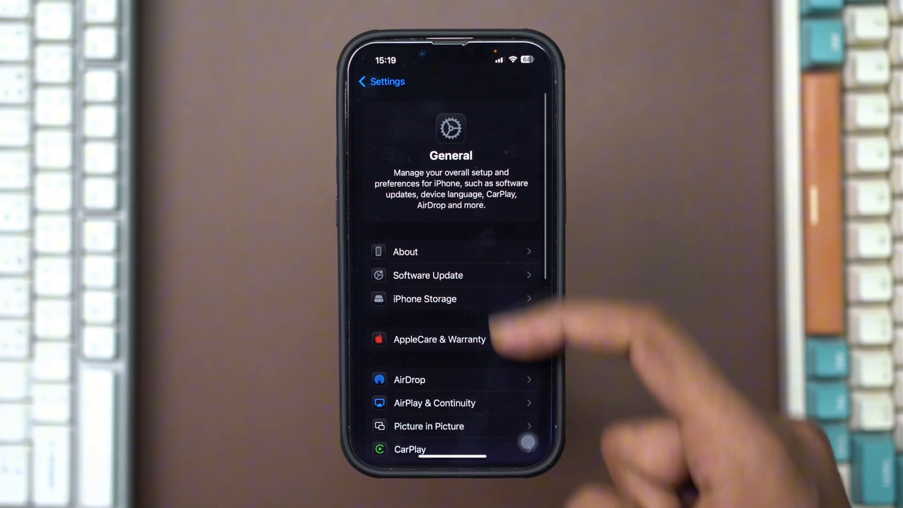
scroll(451, 318, "down", 10)
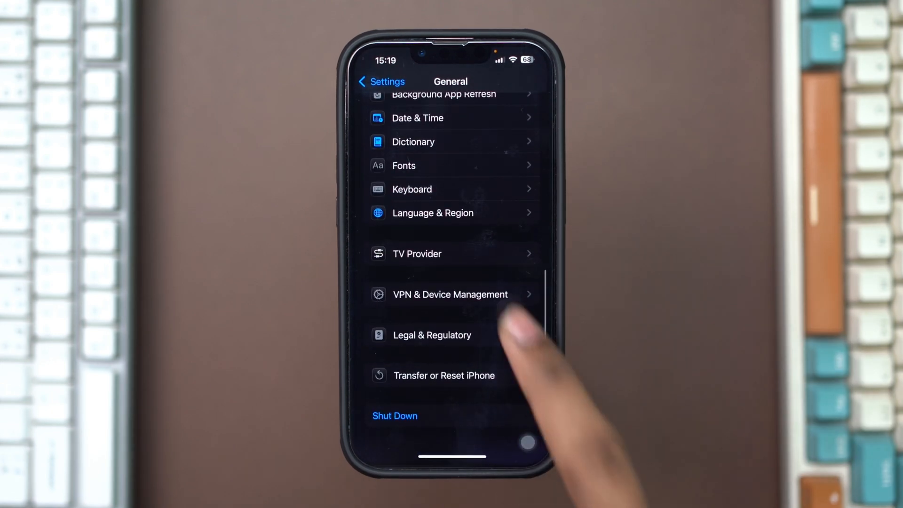
left_click(450, 295)
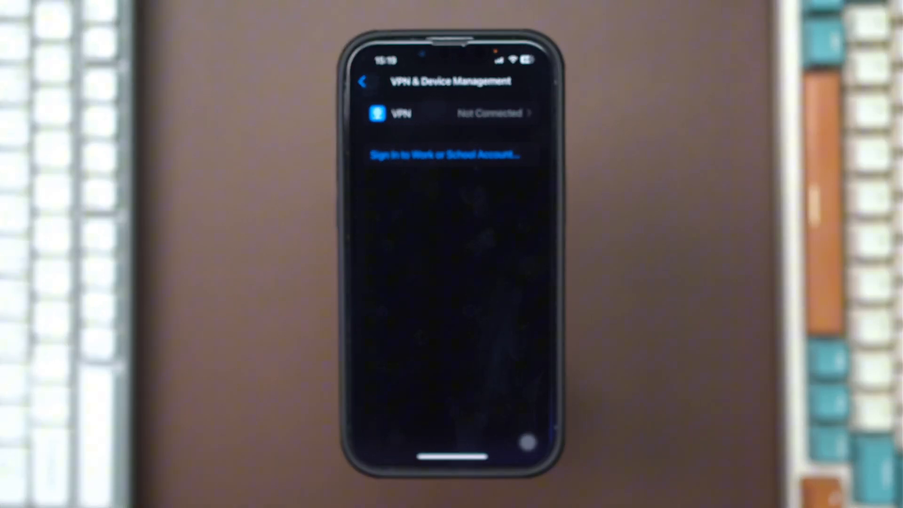